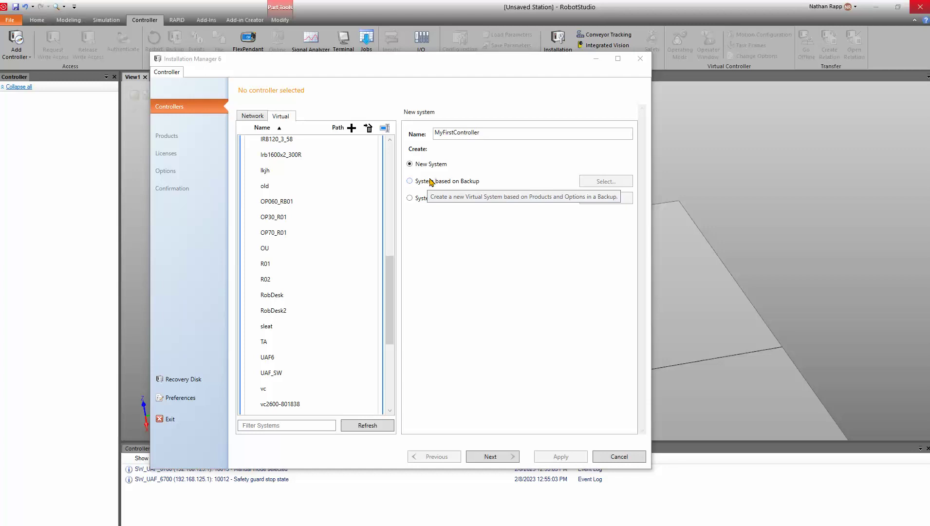
Step: Create the new virtual system MyFirstController and move on to its Products page
click(485, 460)
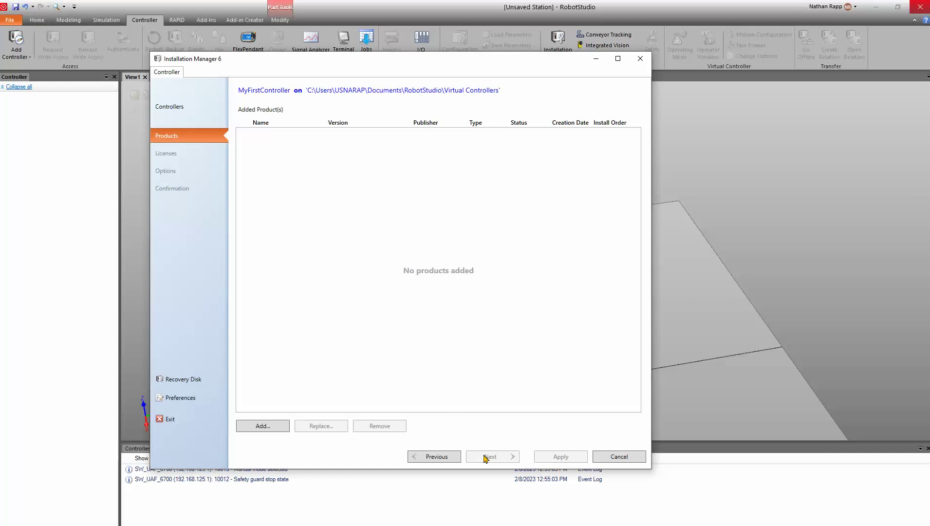
Step: Add RobotWare 6.15.01.00 from the product list after browsing all product versions
click(255, 427)
click(335, 215)
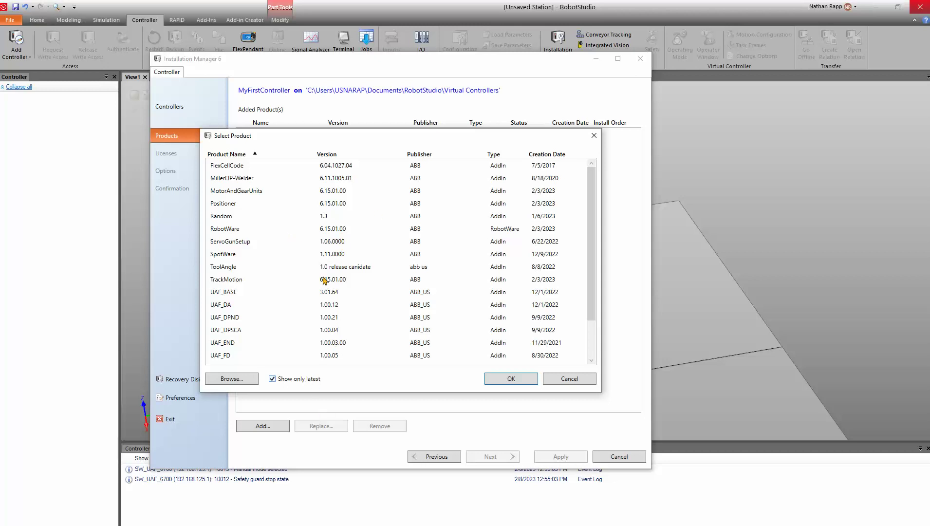
click(314, 379)
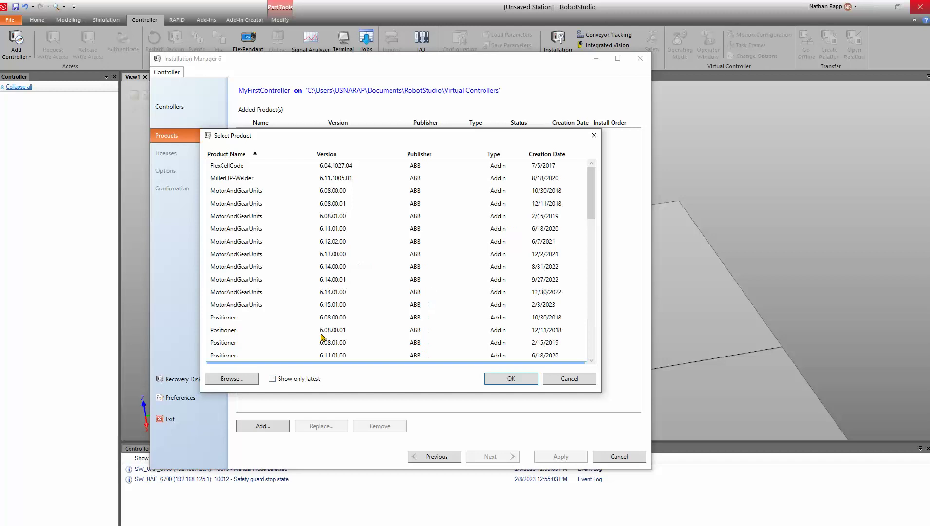
click(303, 292)
drag(298, 280, 241, 300)
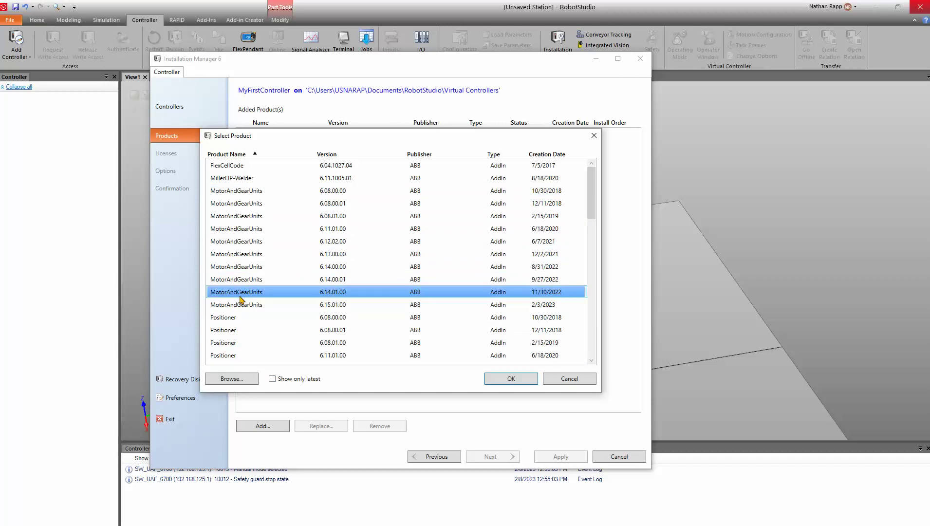
click(283, 382)
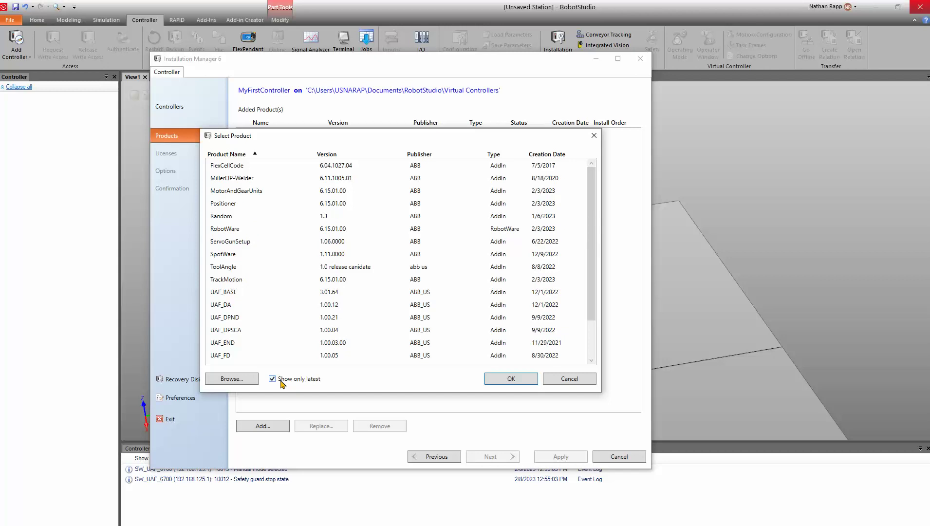
double_click(267, 232)
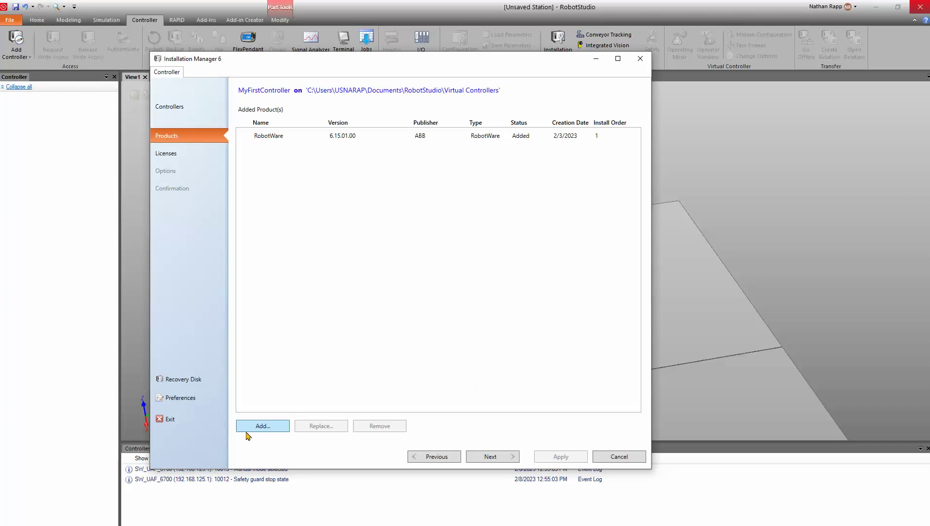
Step: Review TrackMotion, Positioner and Random without adding them, then continue to Licenses
click(247, 435)
click(257, 281)
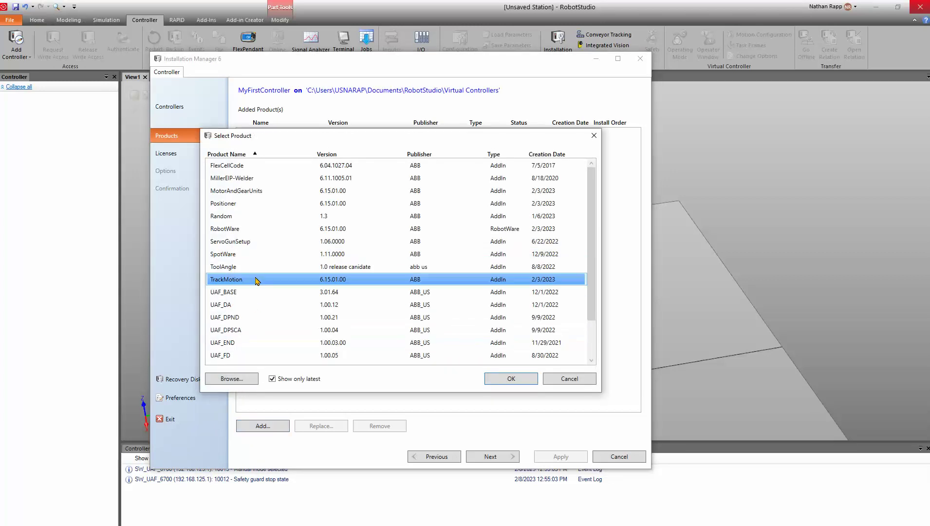
click(247, 207)
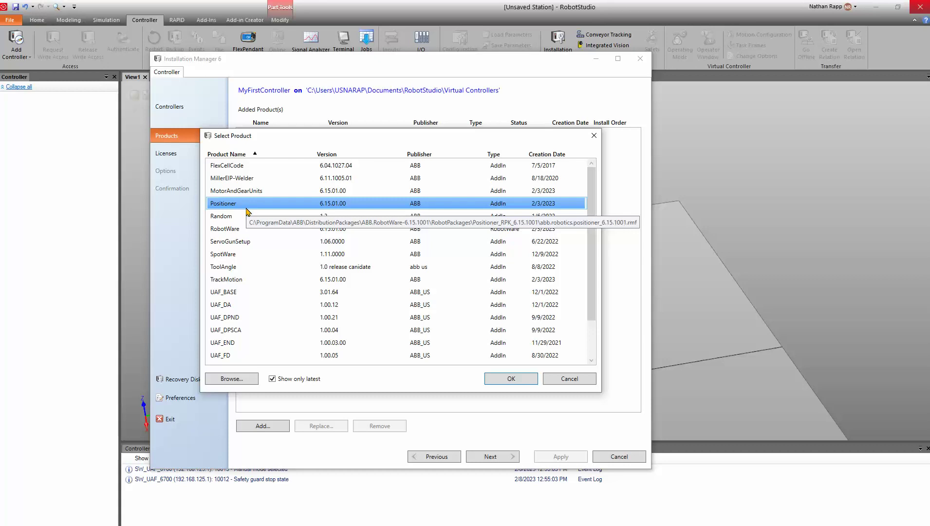
click(294, 217)
click(565, 380)
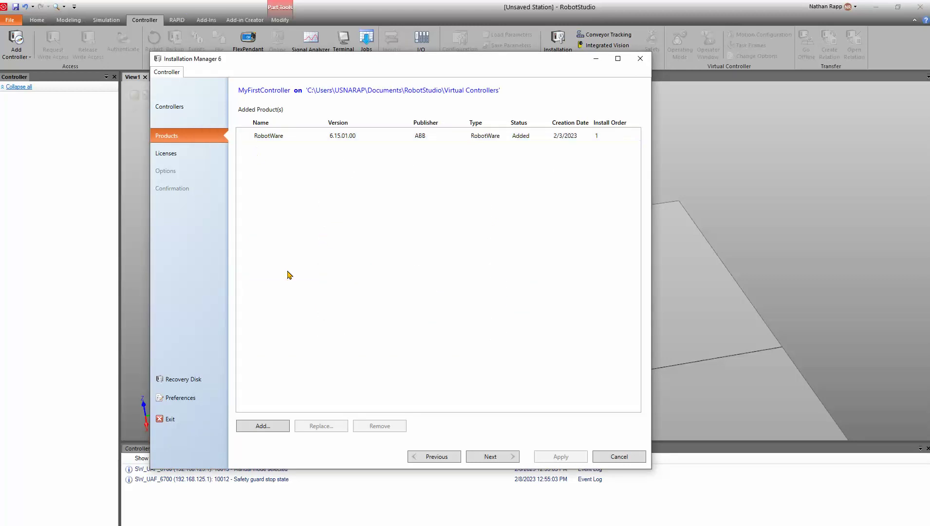
click(492, 460)
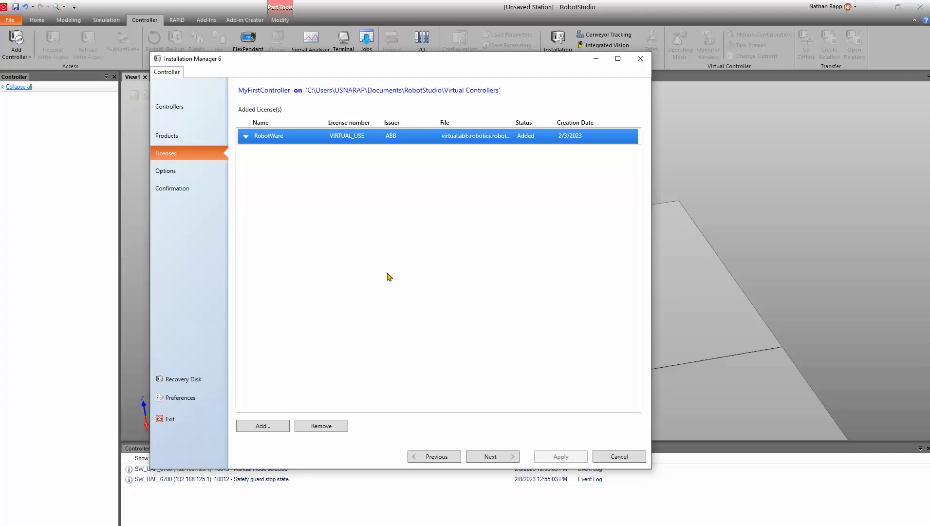
Step: Accept the RobotWare VIRTUAL_USE licence and move on to the Options page
click(506, 460)
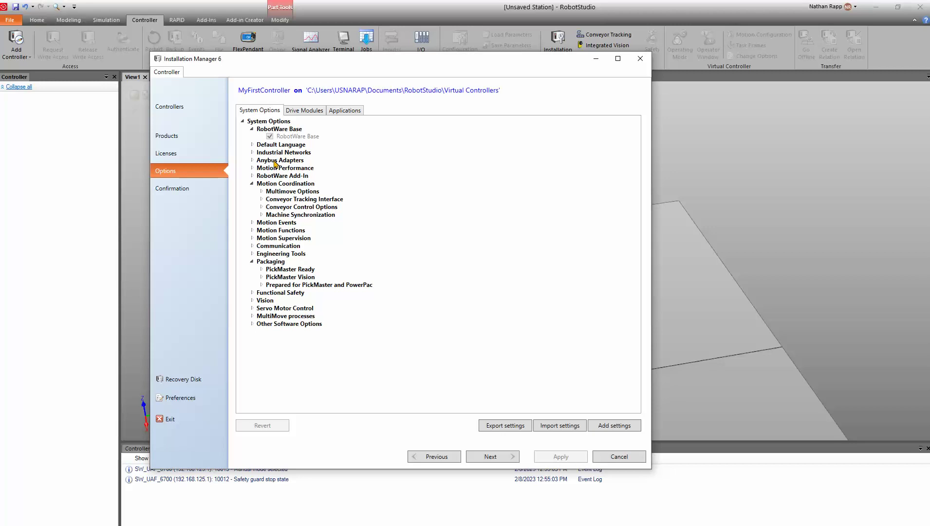
Step: Inspect the Default Language and Industrial Networks option groups
click(252, 145)
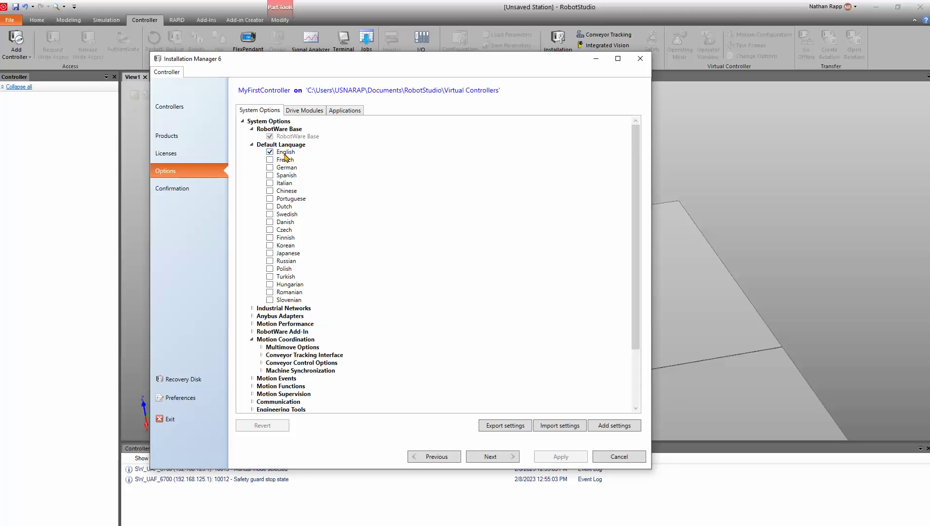
click(252, 145)
click(252, 153)
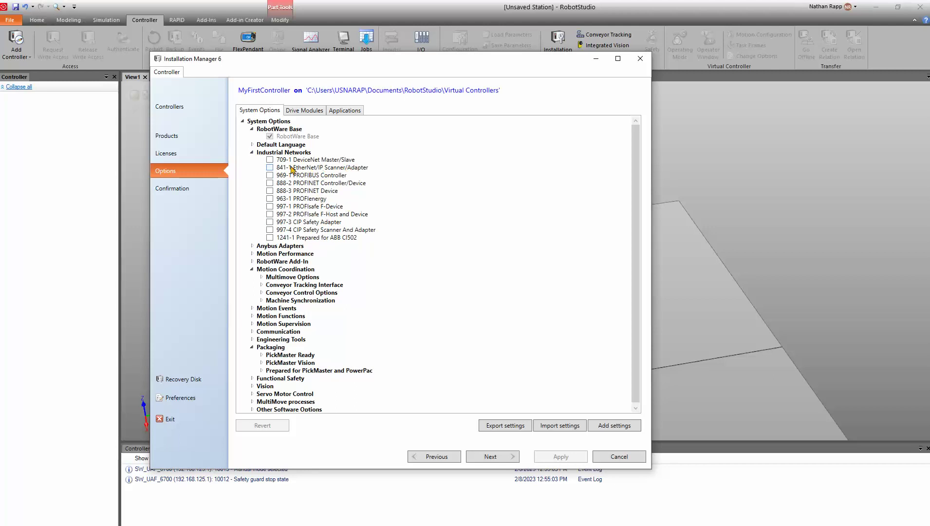
click(253, 152)
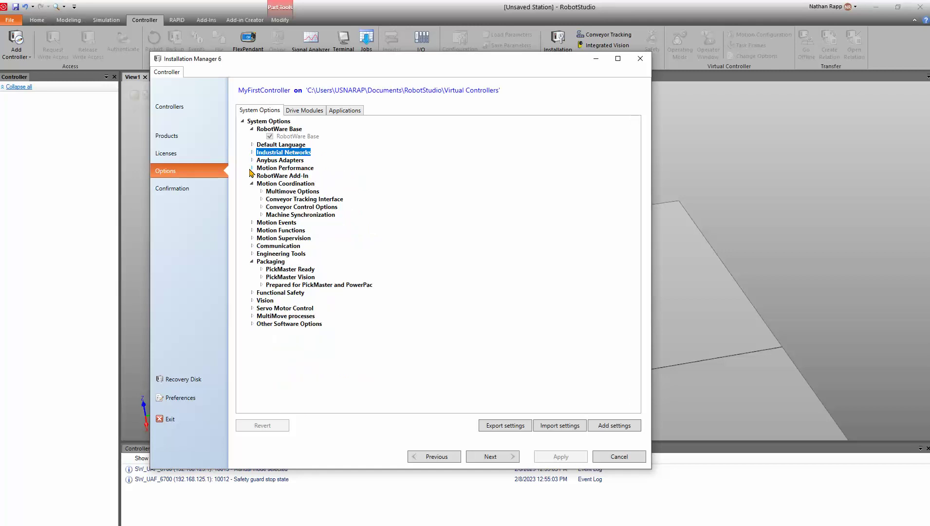
Step: Expand the motion-related categories and enable 608-1 World Zones under Motion Events
click(253, 168)
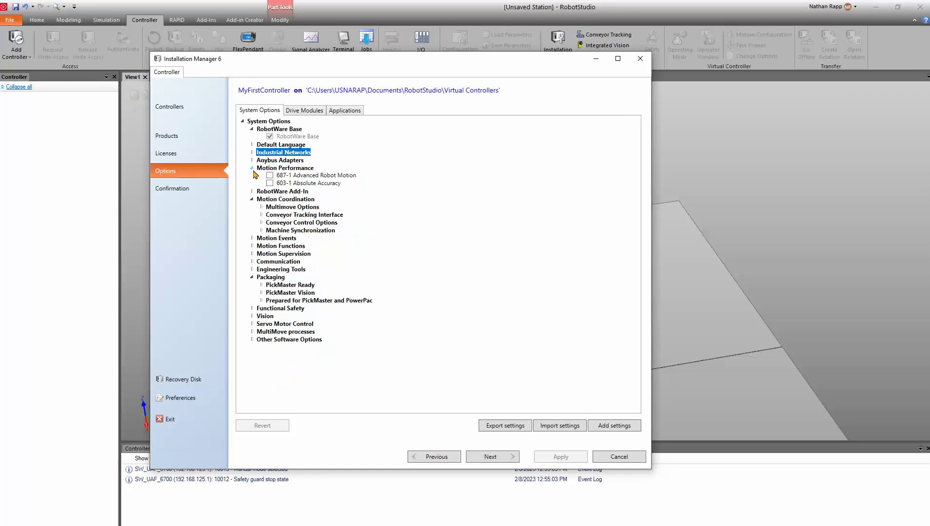
click(252, 191)
click(262, 215)
click(262, 254)
click(262, 255)
click(252, 262)
click(270, 268)
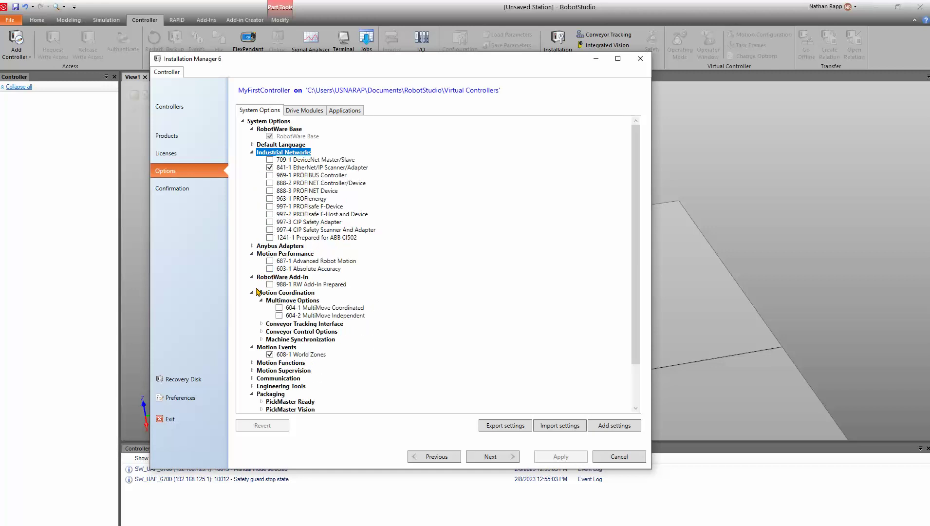
scroll(258, 312, down, 2)
Step: Enable 885-1 SoftMove under Motion Functions and look through Motion Supervision
click(253, 317)
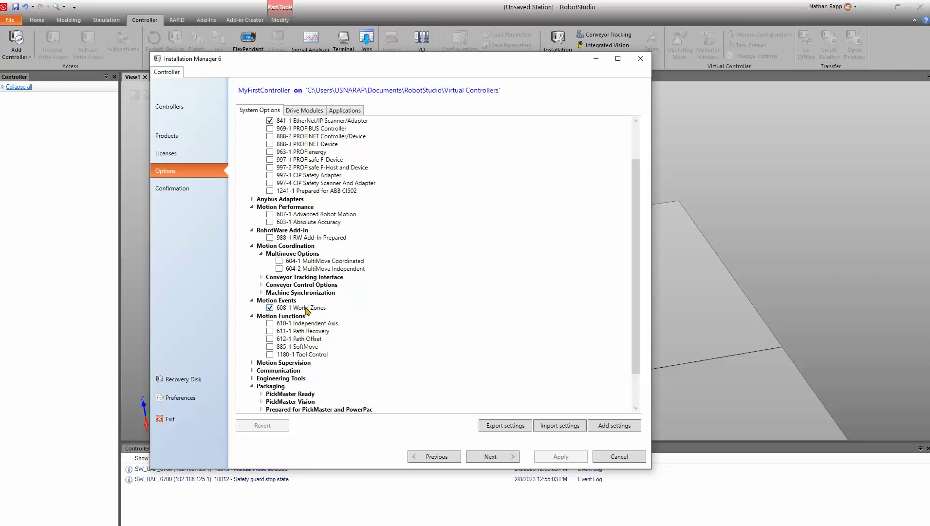
click(270, 347)
click(252, 316)
click(253, 324)
key(Right)
scroll(268, 347, down, 2)
Step: Enable 616-1 PC Interface under Communication and 623-1 Multitasking under Engineering Tools
click(252, 332)
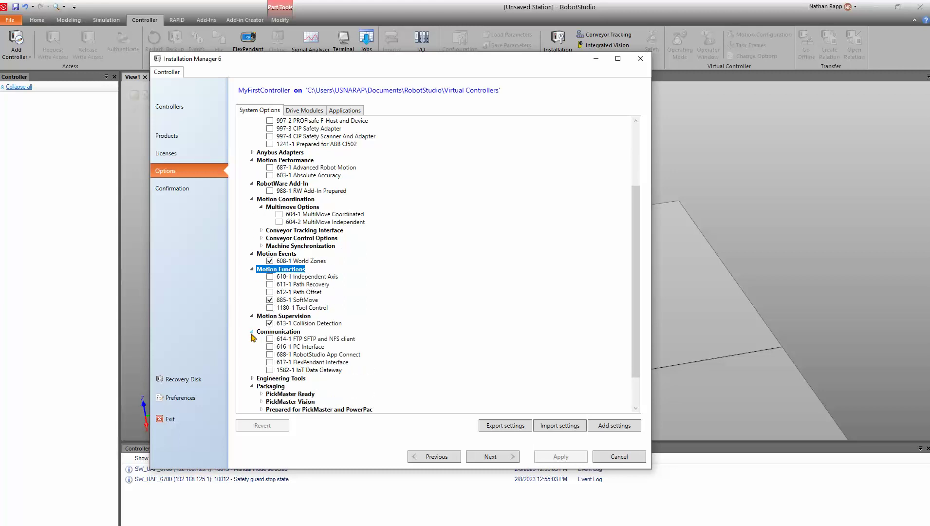
click(312, 345)
scroll(370, 318, down, 1)
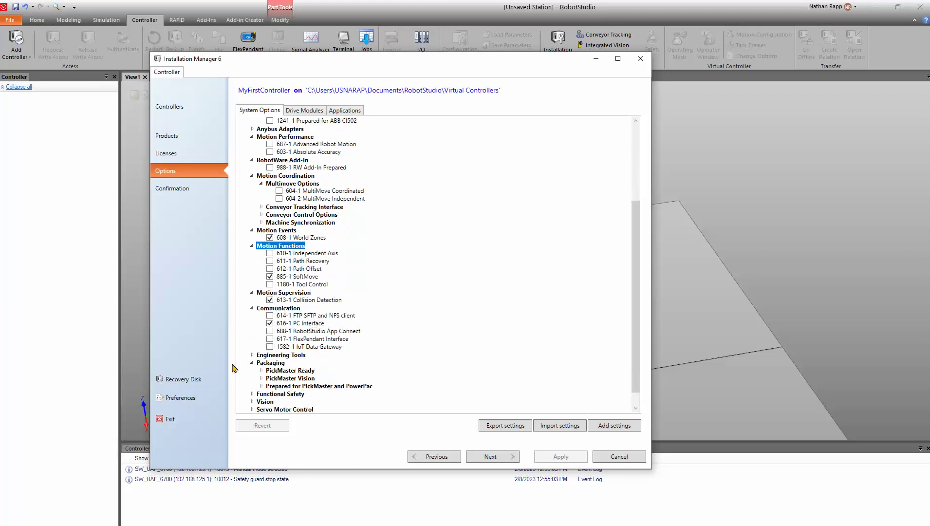
click(252, 355)
scroll(311, 357, down, 2)
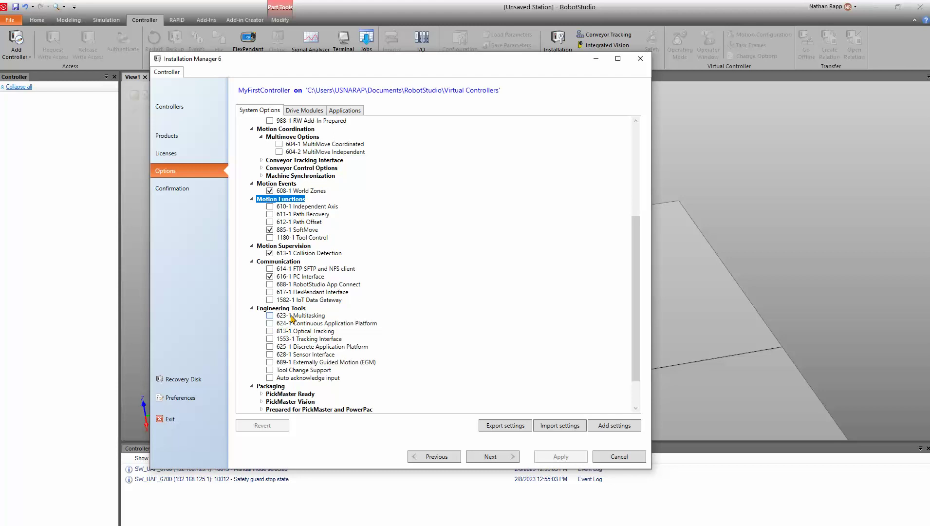
click(302, 316)
Step: Enable the 614-1 FTP SFTP and NFS client option
scroll(302, 322, down, 2)
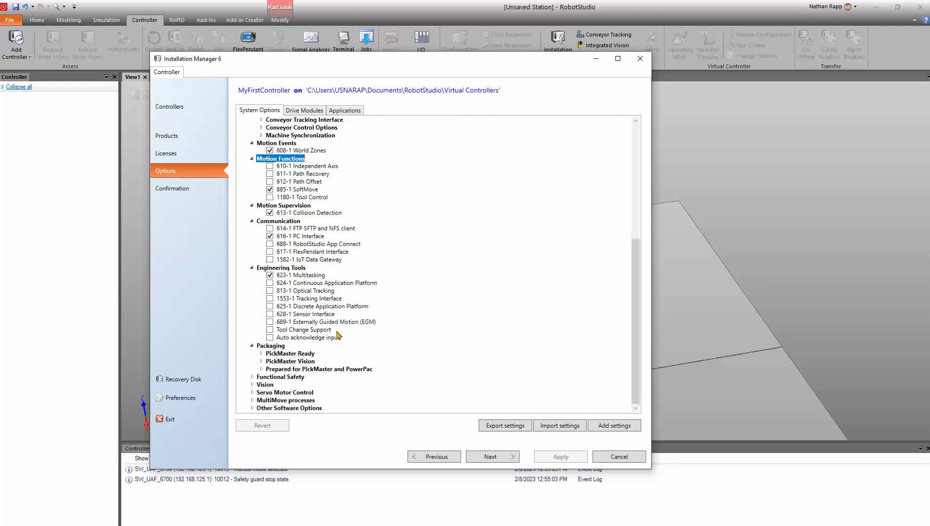
scroll(414, 205, up, 3)
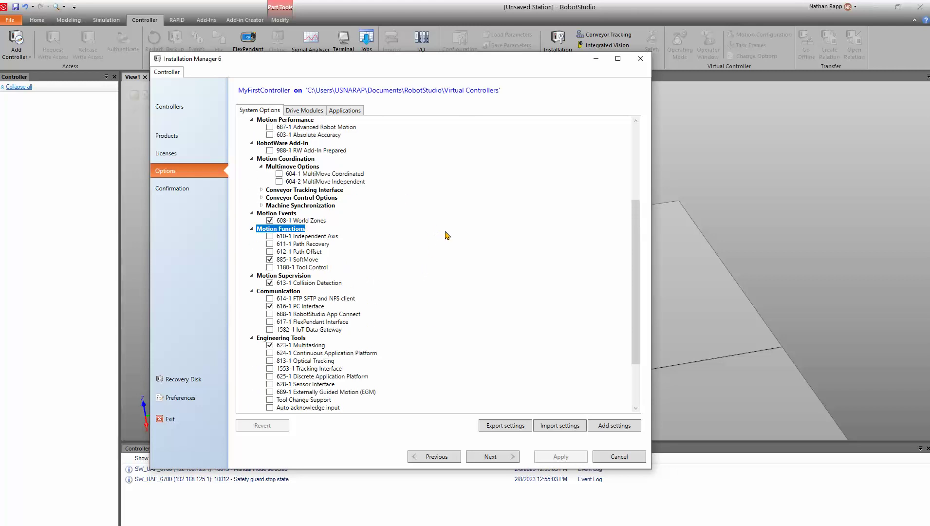
scroll(390, 185, up, 5)
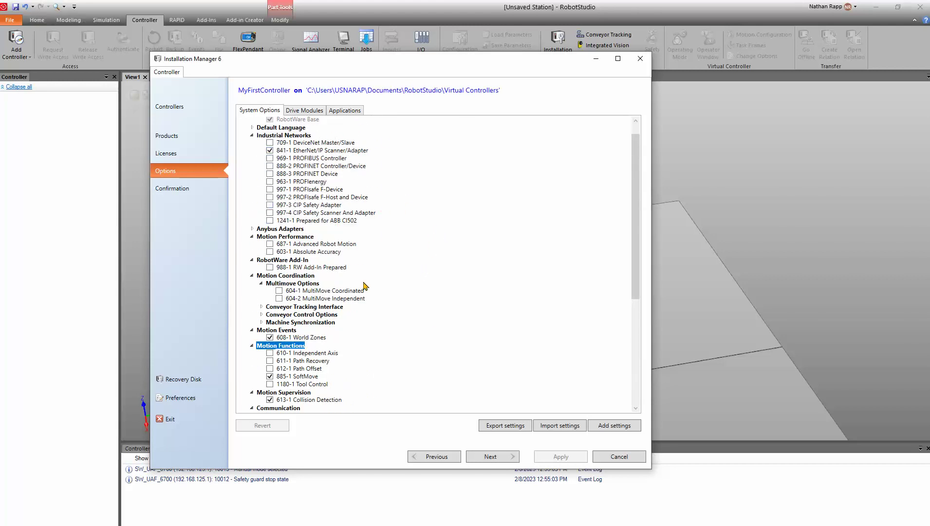
scroll(365, 286, down, 7)
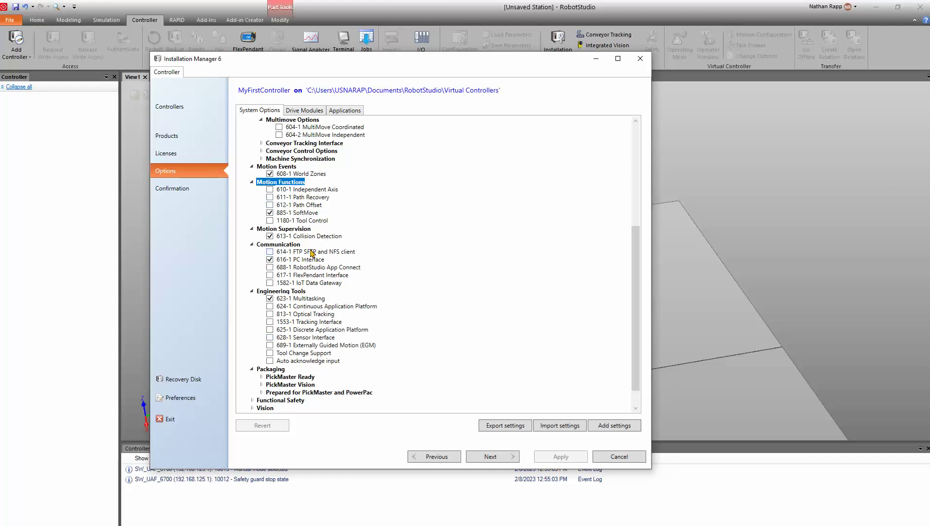
click(312, 253)
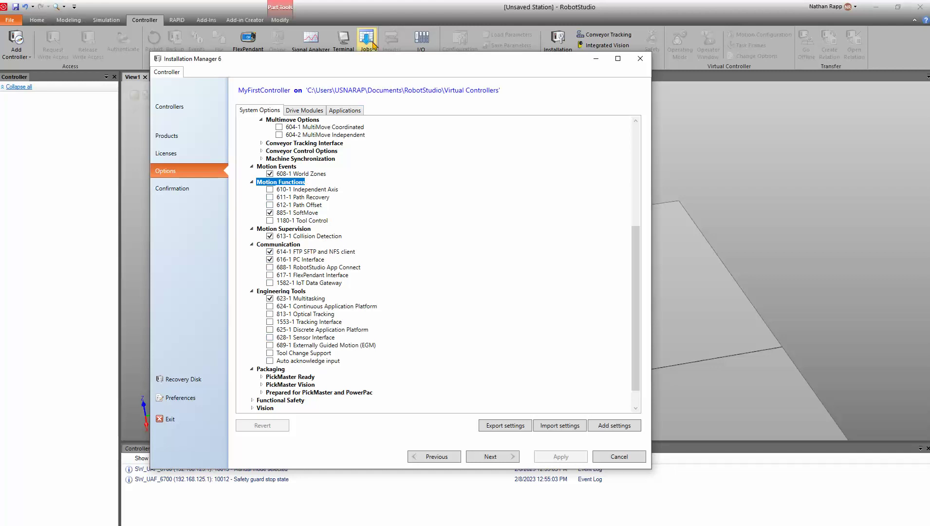
click(312, 111)
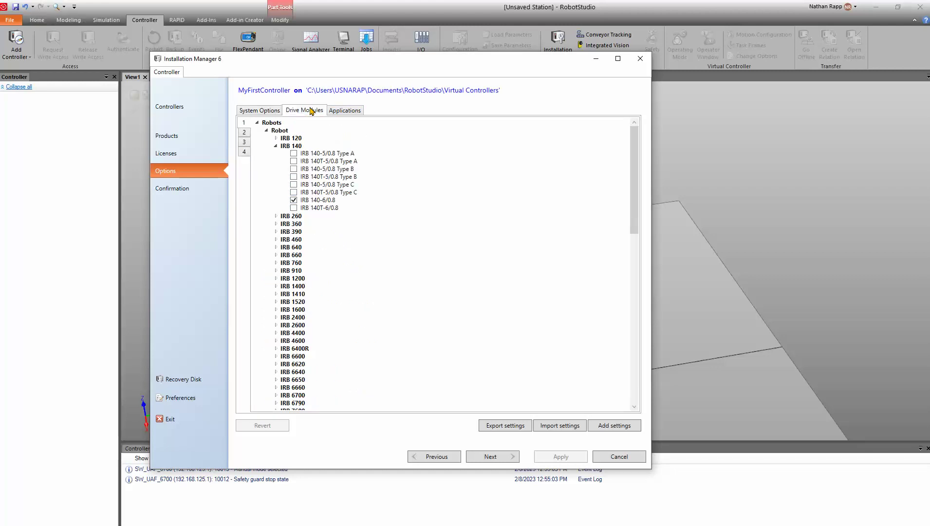
Step: Select IRB 6700-235/2.65 as the drive module robot and collapse the model tree
click(276, 147)
scroll(274, 336, down, 1)
scroll(275, 336, up, 1)
click(276, 333)
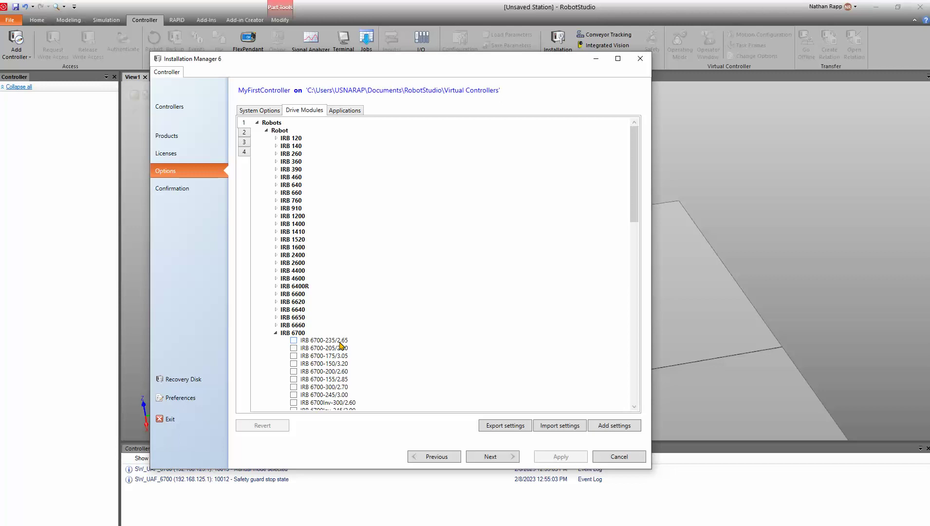
click(343, 341)
click(278, 333)
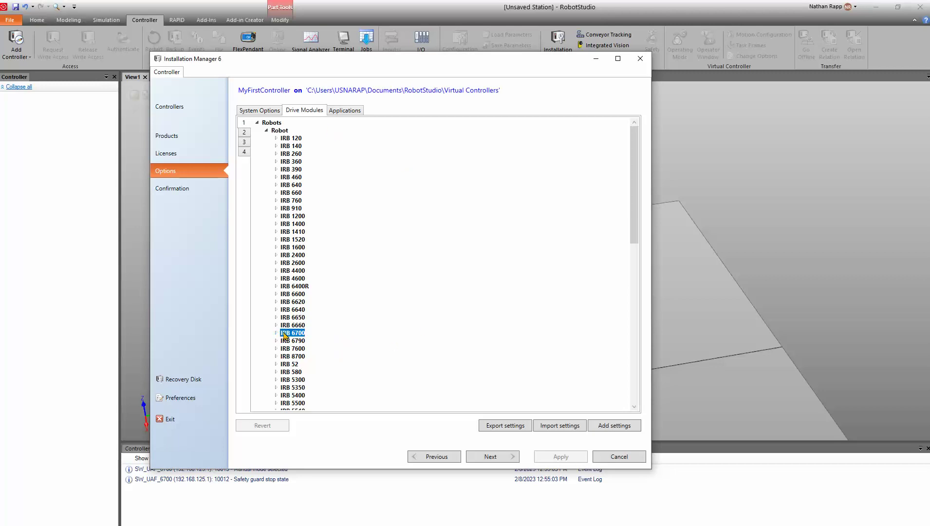
click(267, 130)
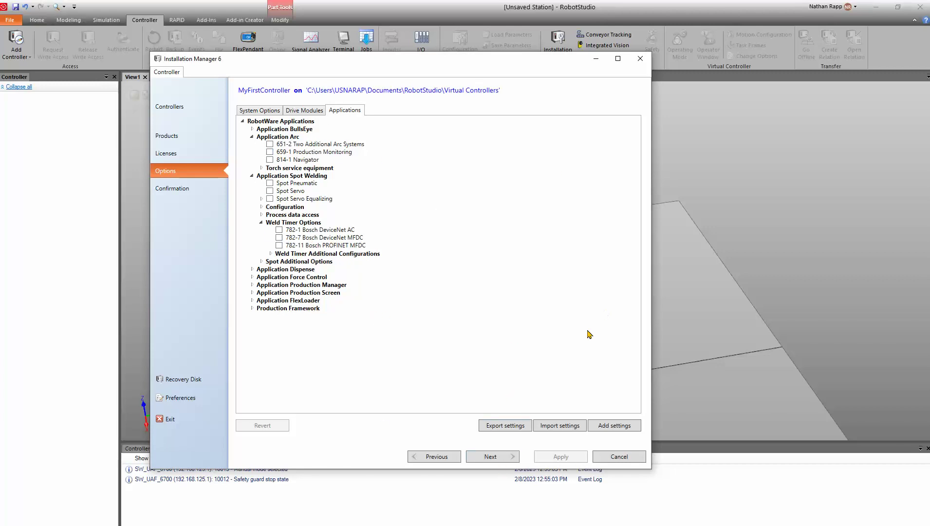
Step: Apply and confirm the configuration installation, then close Installation Manager when finished
click(501, 457)
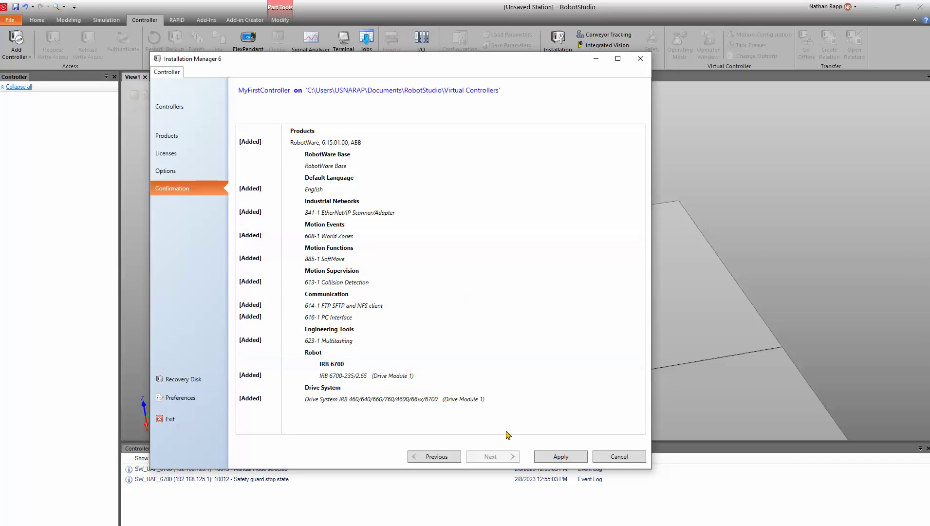
click(561, 457)
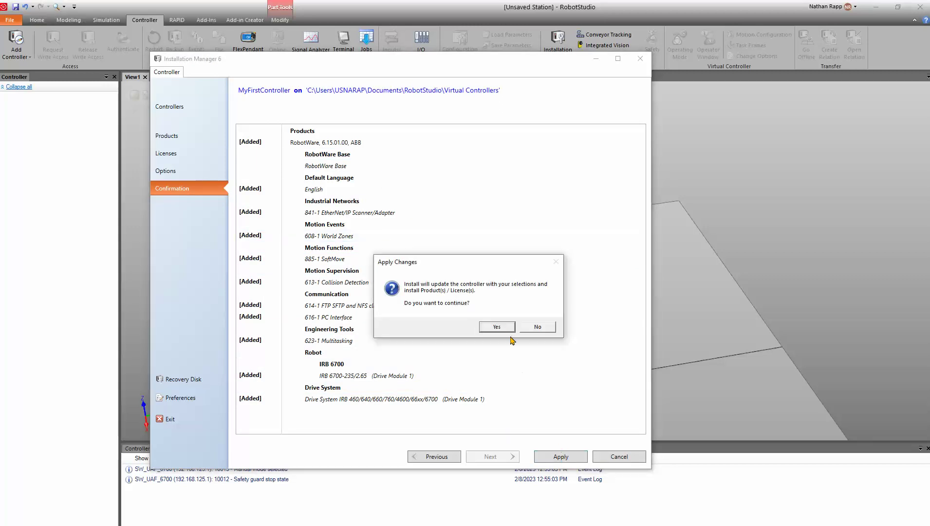
click(497, 327)
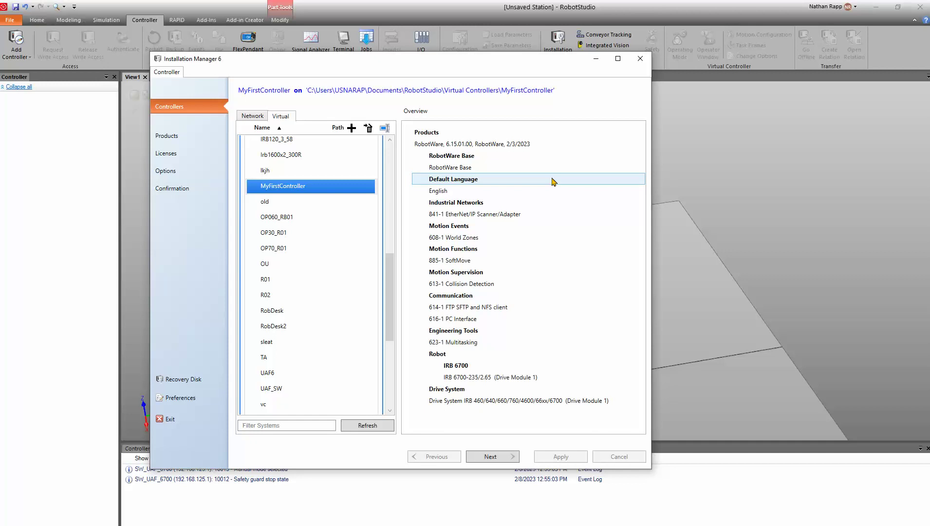
scroll(344, 233, up, 3)
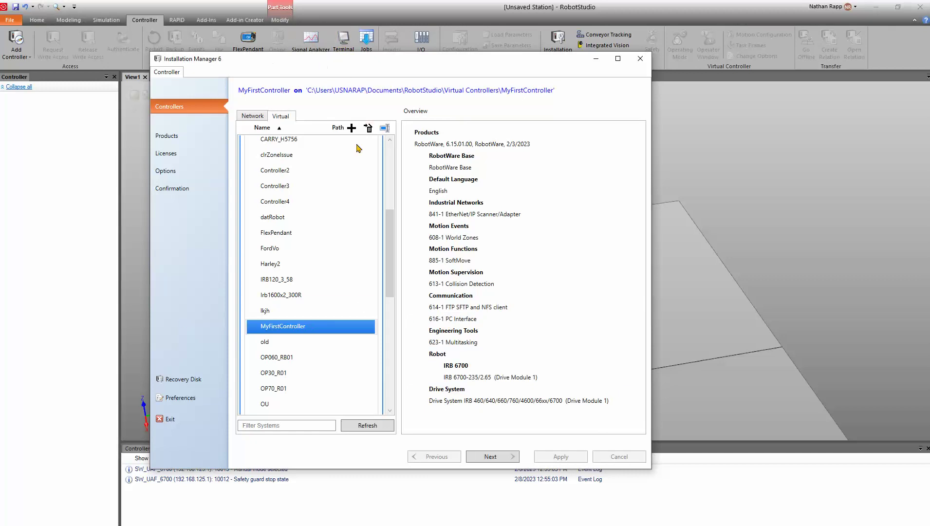
click(637, 64)
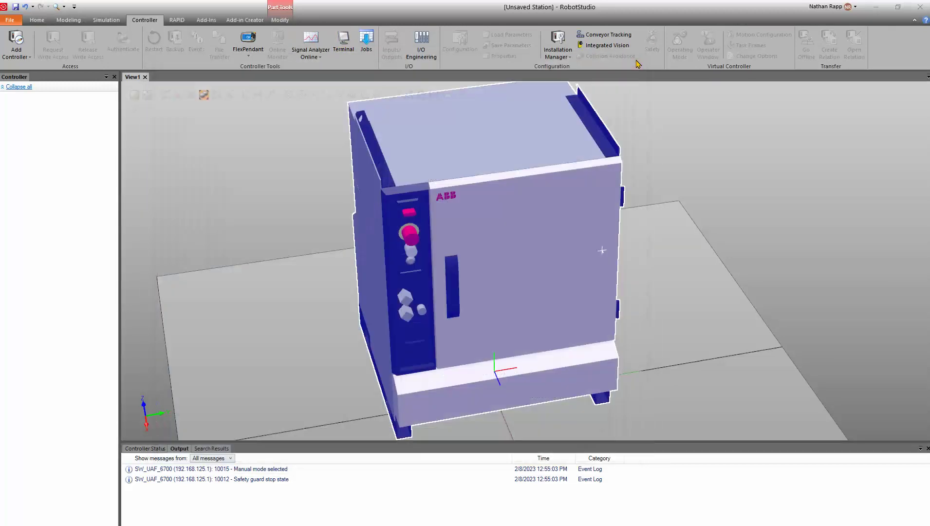
Step: Open Start Virtual Controller from Add Controller and scroll its list to MyFirstController
click(15, 57)
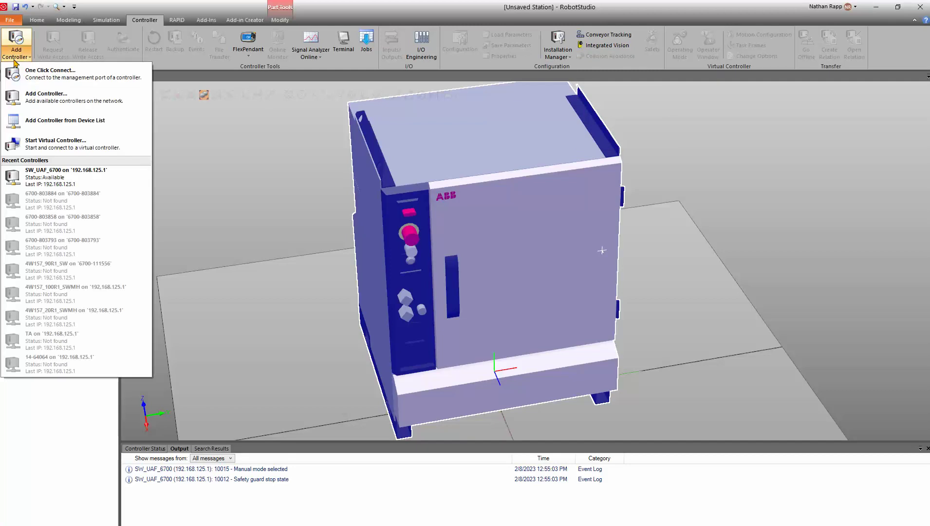
click(45, 145)
drag(606, 230, 330, 132)
scroll(342, 229, down, 2)
click(342, 222)
scroll(342, 234, down, 1)
scroll(341, 236, down, 5)
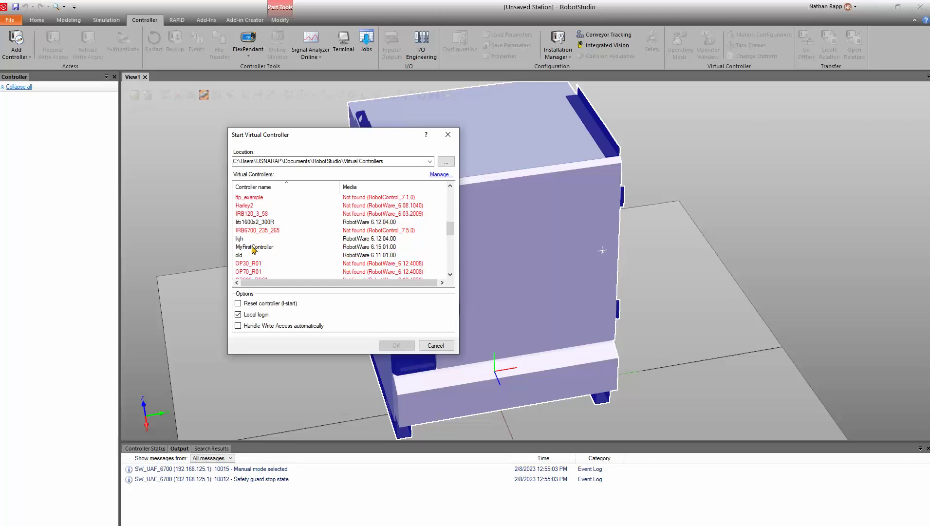